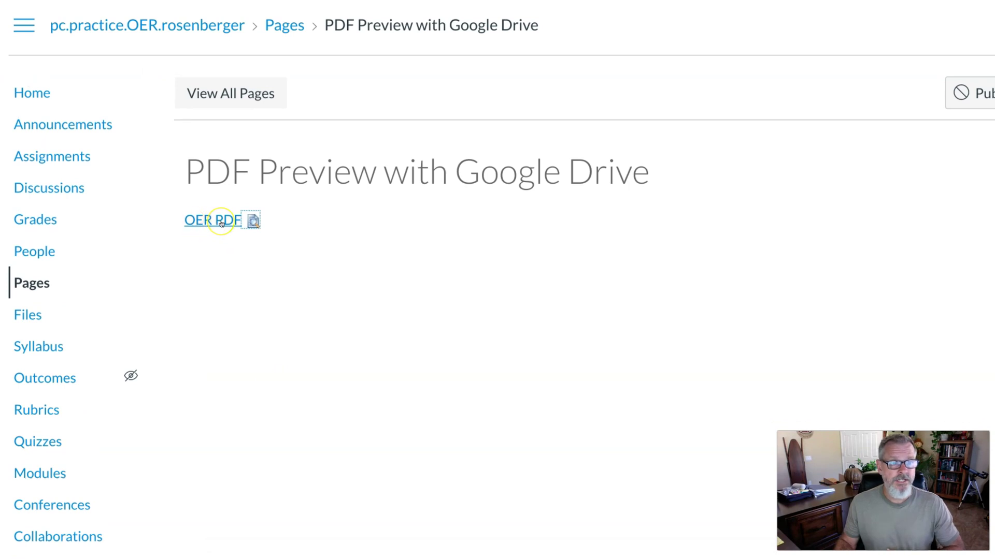
Preview the OER PDF inline in the Drive results, scroll through it, then collapse it.
click(253, 220)
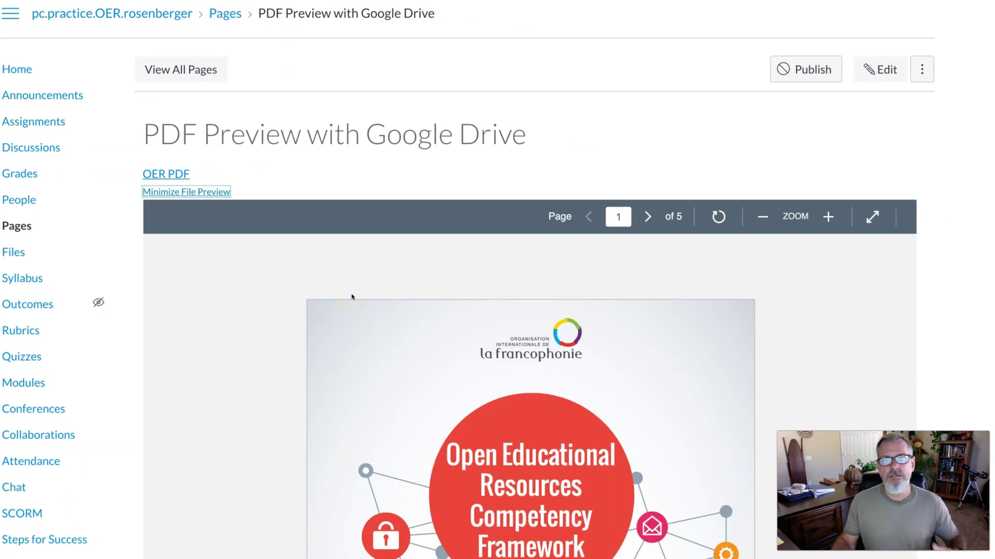
scroll(979, 300, down, 2)
scroll(979, 299, down, 3)
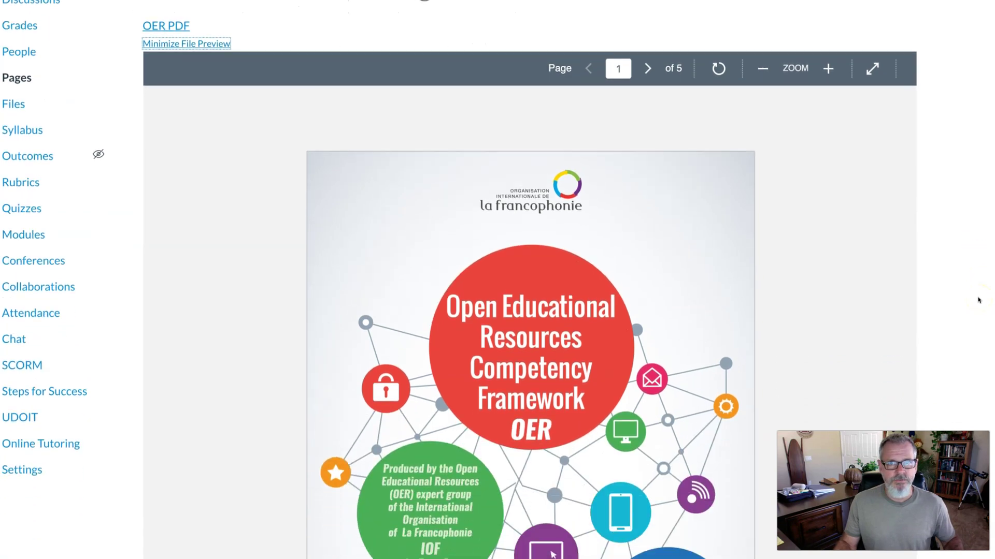
scroll(954, 299, up, 3)
click(223, 135)
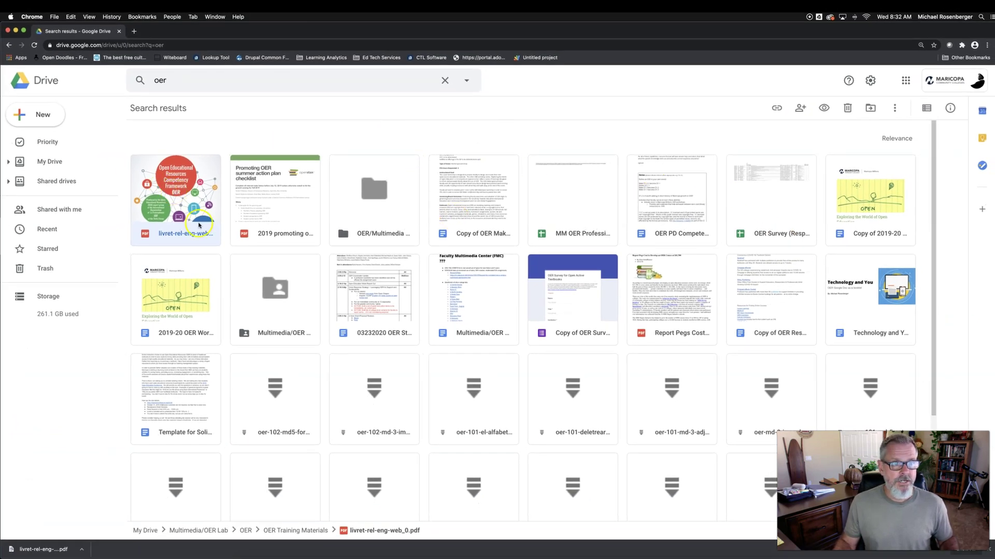
Open livret-rel-eng-web_0.pdf in Drive's full viewer and scroll its pages.
double_click(184, 211)
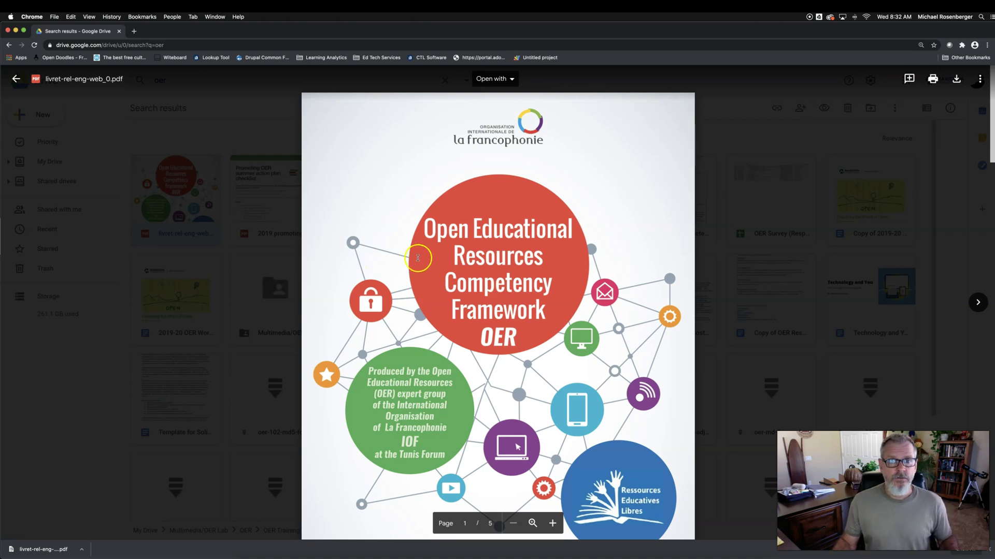
scroll(418, 257, down, 20)
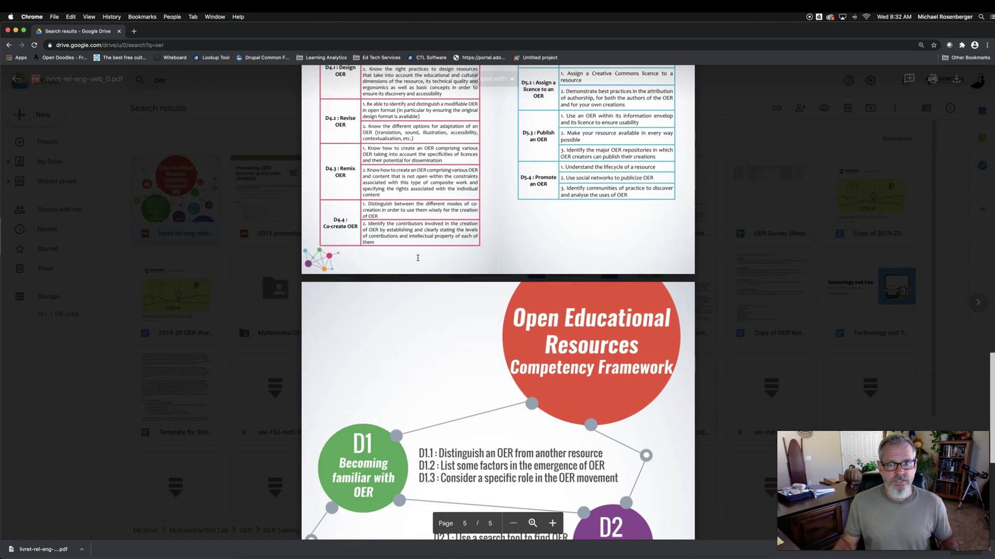
scroll(418, 258, up, 20)
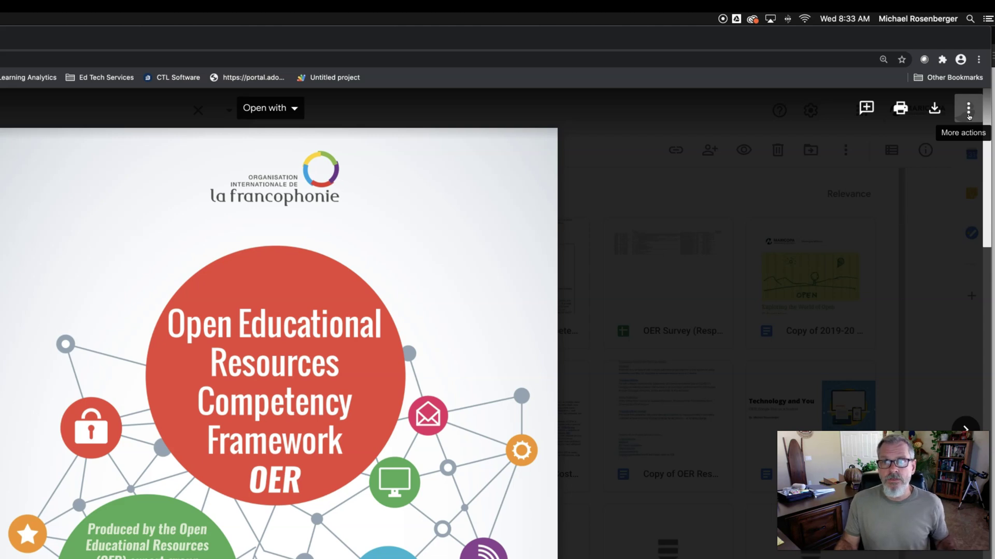
Open livret-rel-eng-web_0.pdf in a new window via More actions, then choose Share.
click(968, 112)
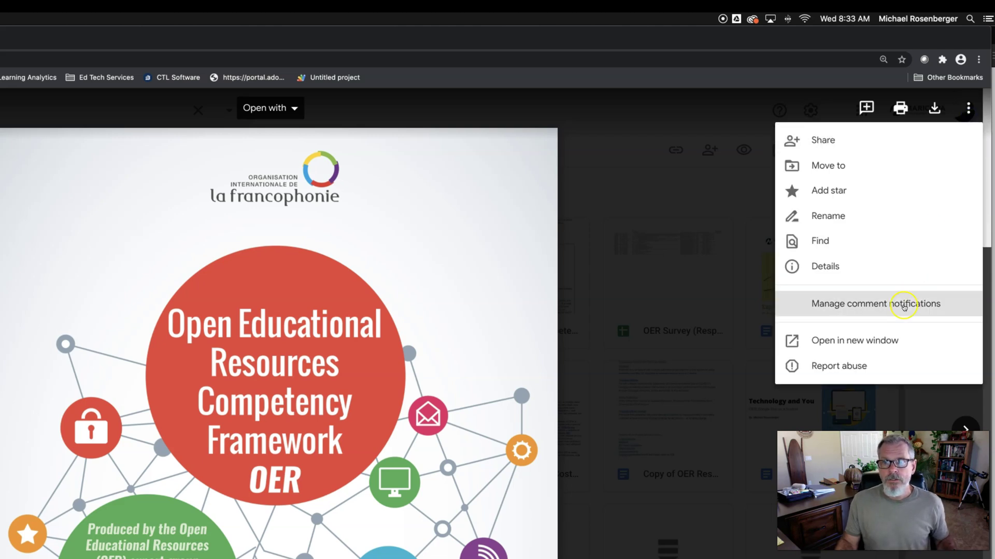
click(888, 343)
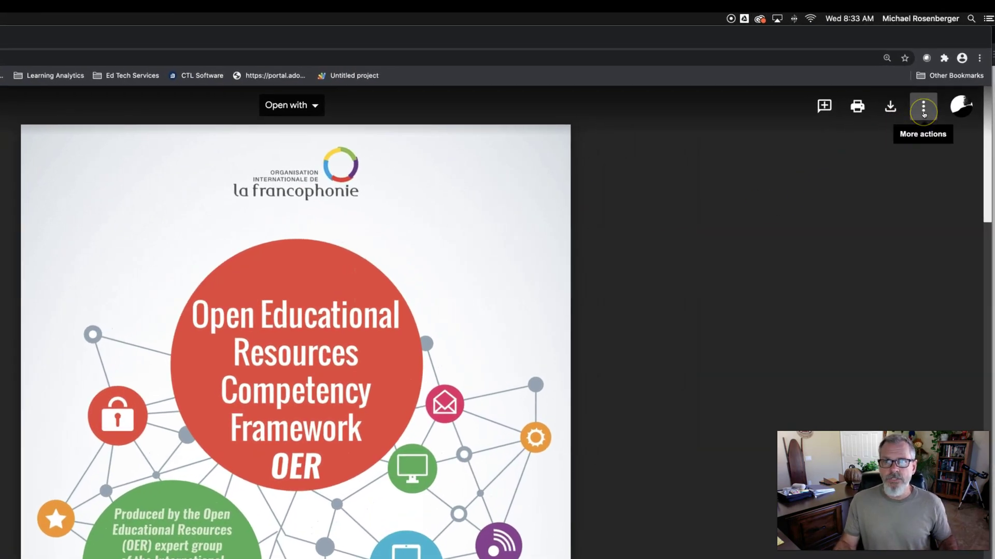
click(923, 112)
click(882, 350)
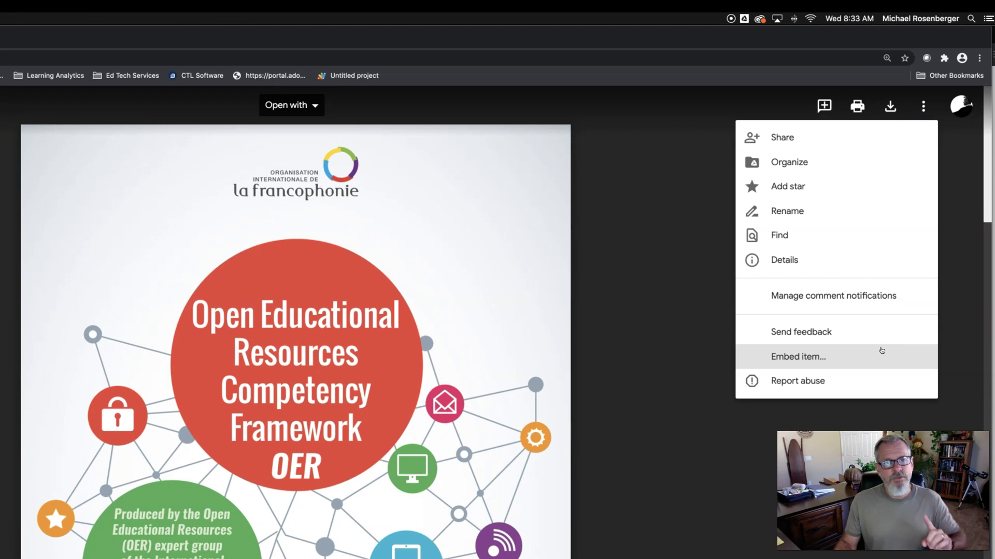
click(600, 249)
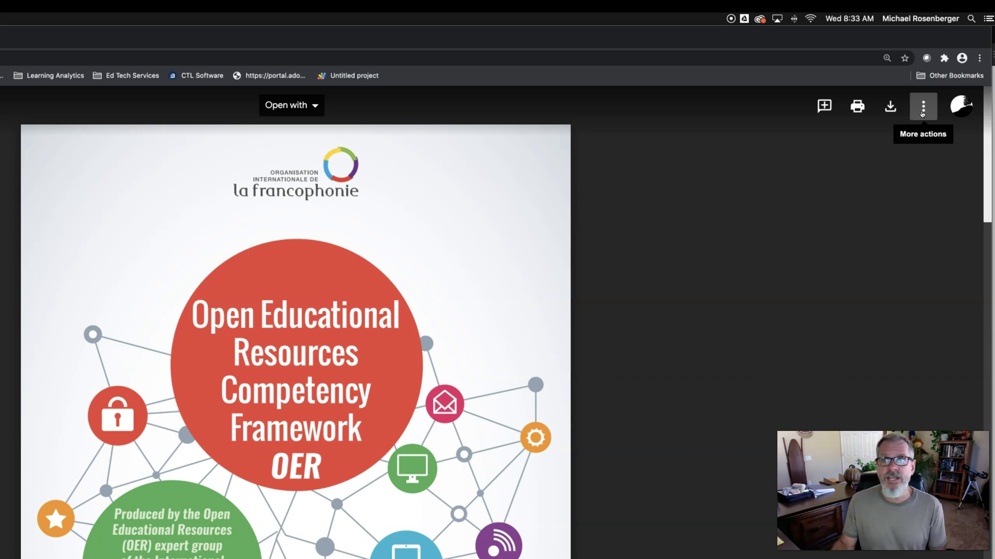
click(922, 109)
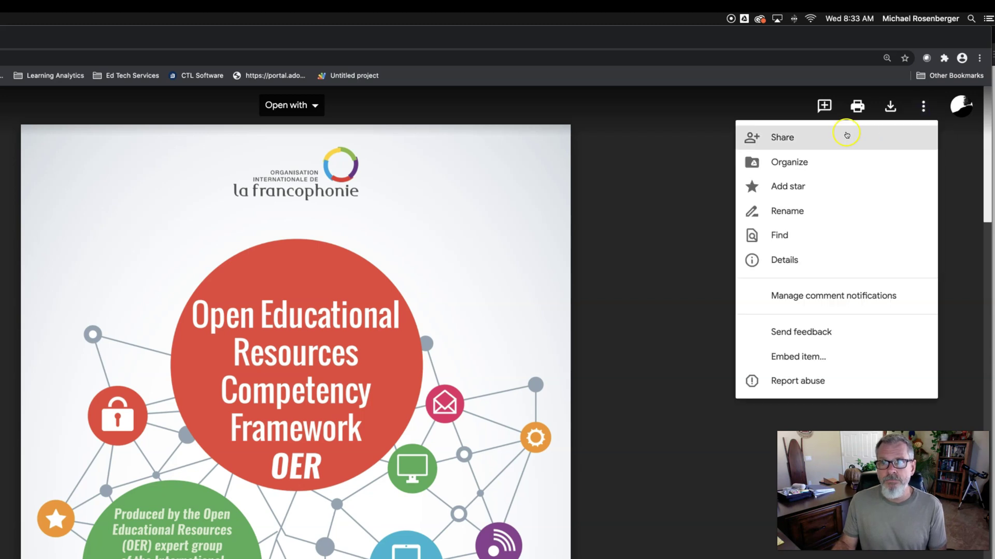
click(866, 130)
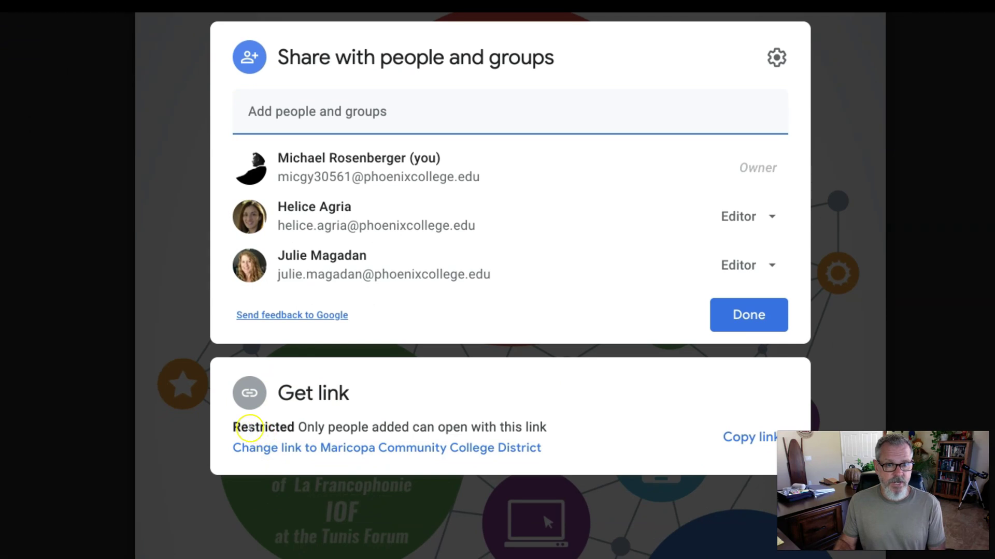
Change general link access from Restricted to 'Anyone with the link' and confirm with Done.
click(444, 429)
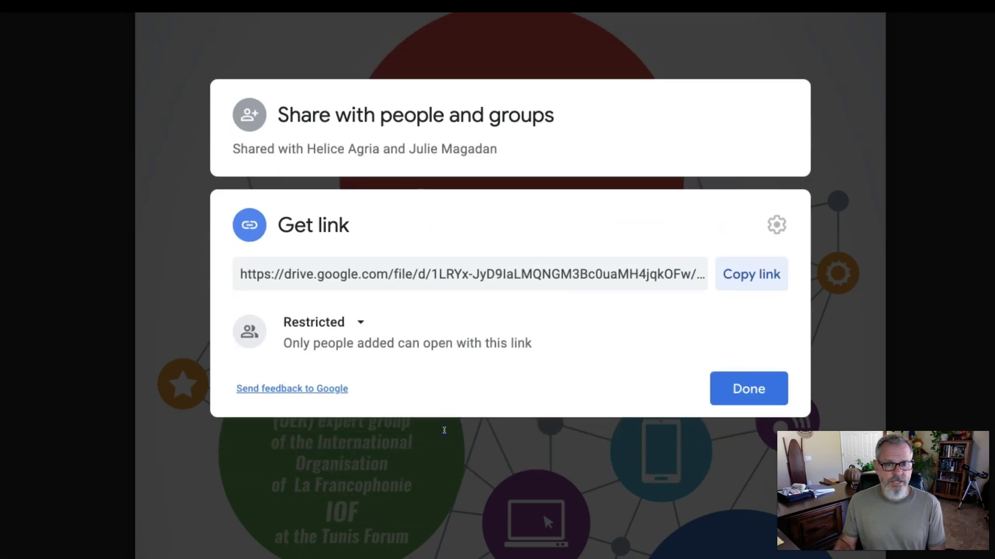
click(361, 323)
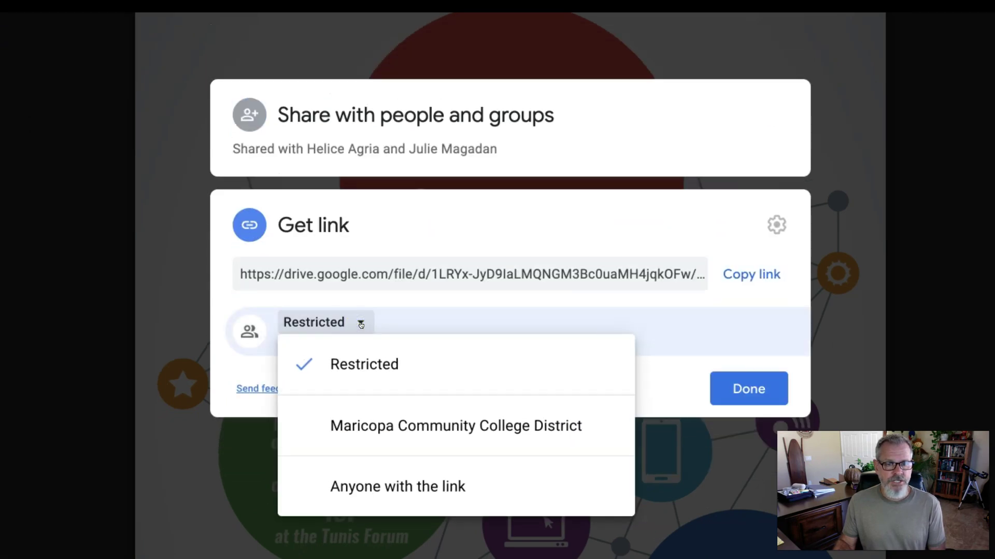
click(436, 479)
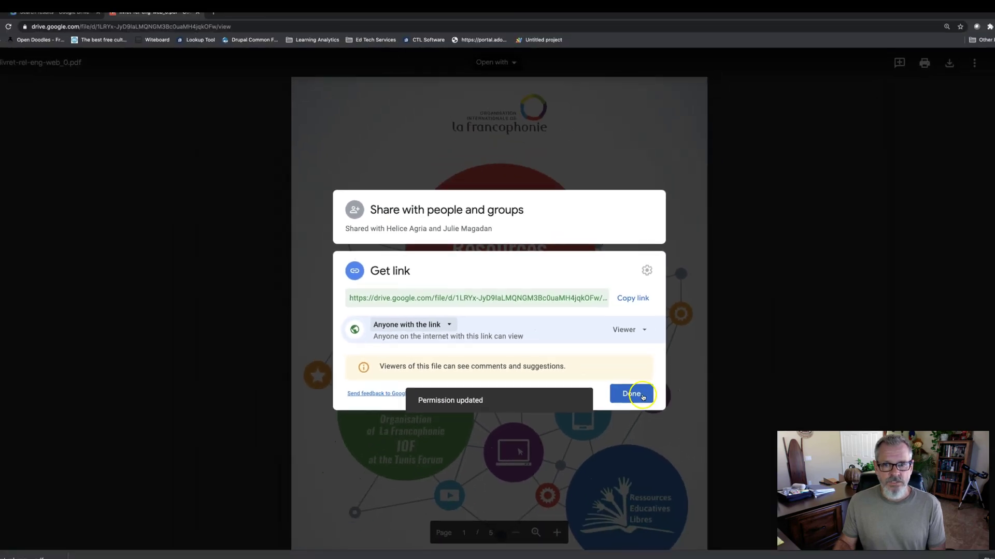
click(747, 449)
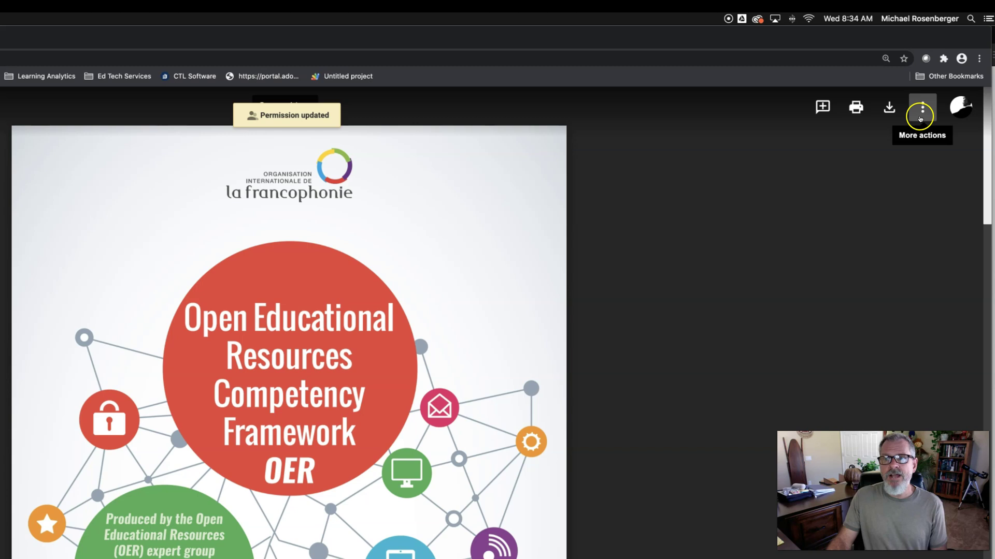
Copy the full iframe code from the PDF's Embed item window to the clipboard.
click(921, 115)
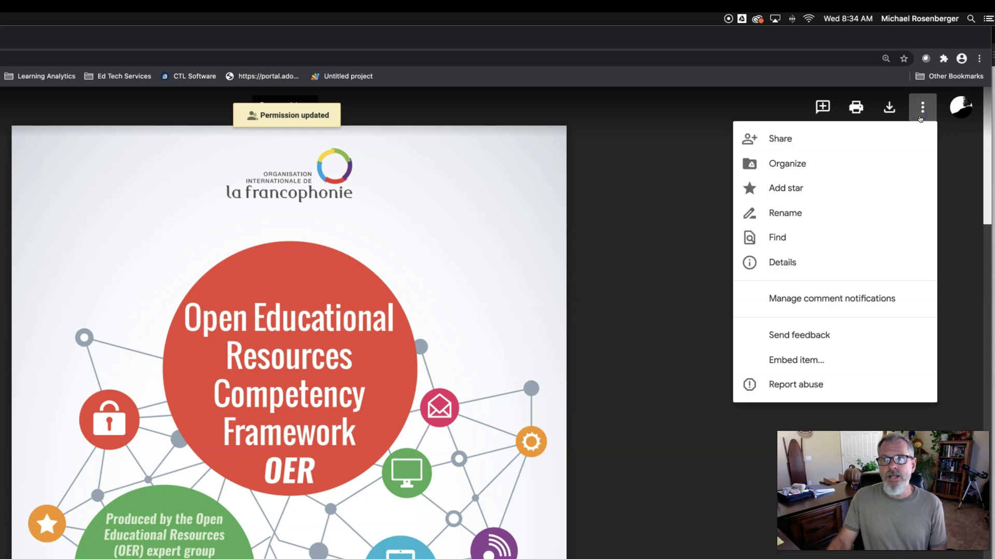
click(850, 357)
click(415, 423)
triple_click(415, 422)
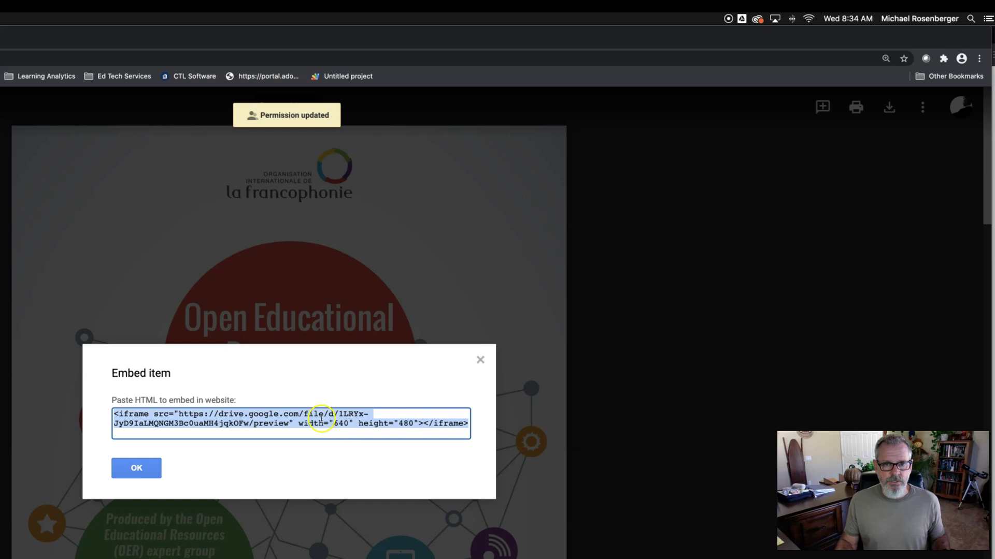
right_click(323, 420)
click(321, 440)
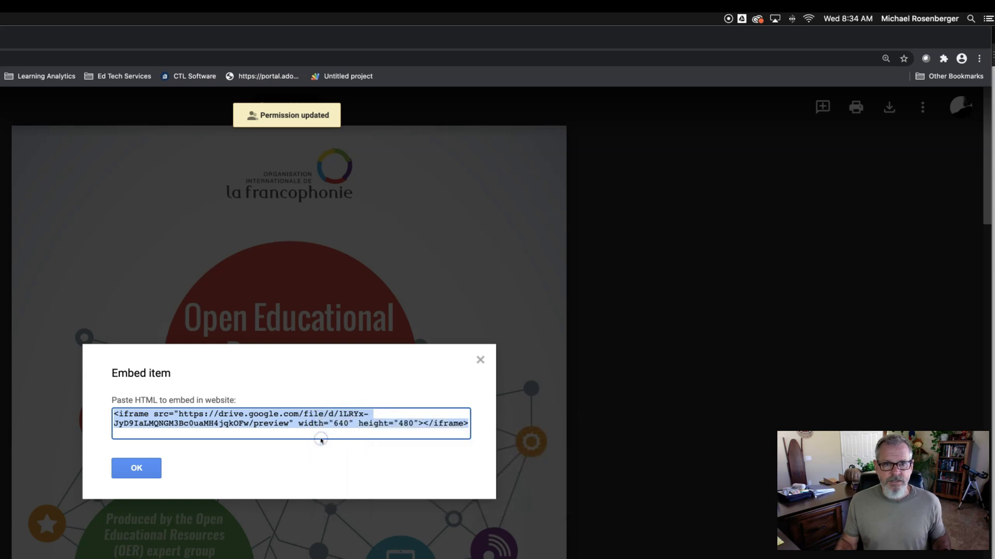
click(137, 468)
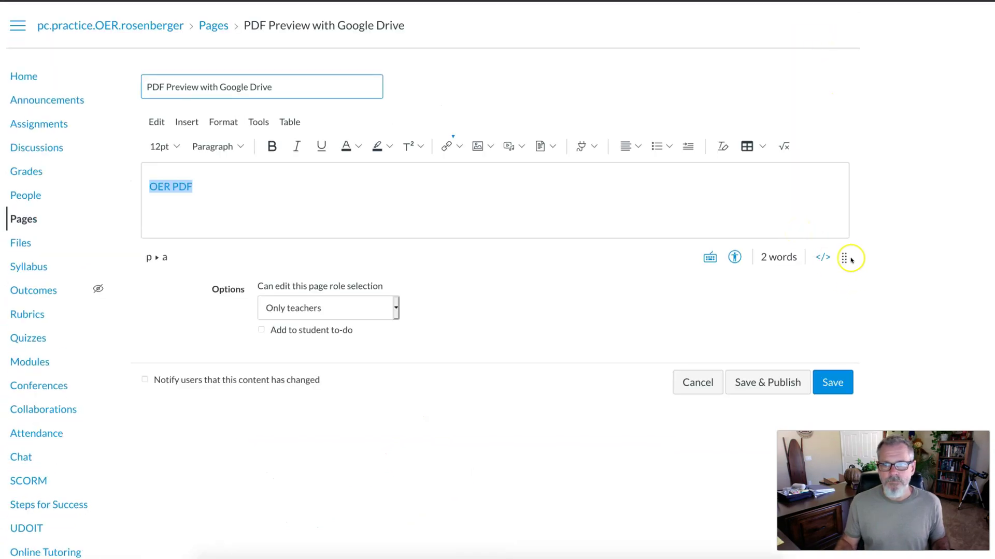
Enlarge the editor and add a new empty paragraph below the OER PDF link.
drag(844, 261, 844, 393)
click(273, 184)
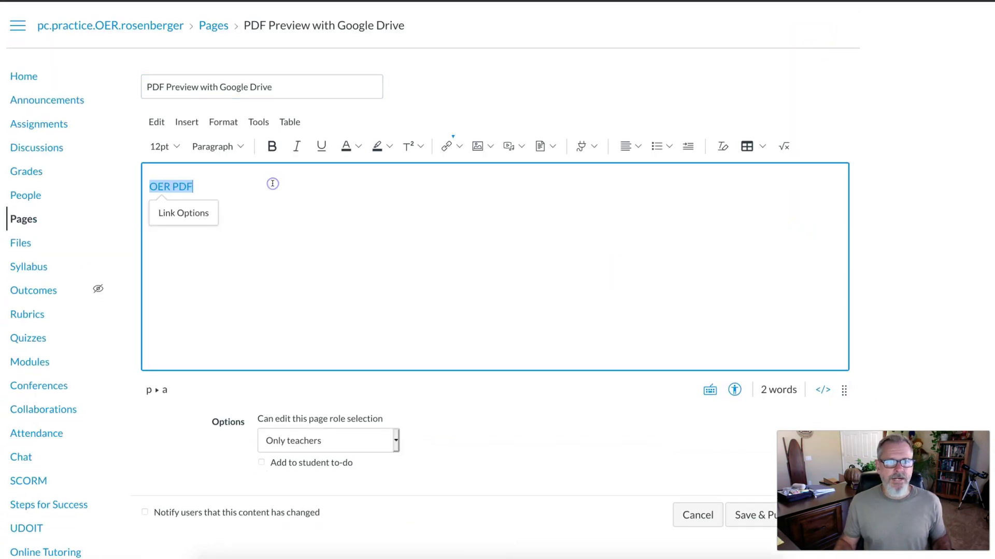
click(273, 184)
key(Return)
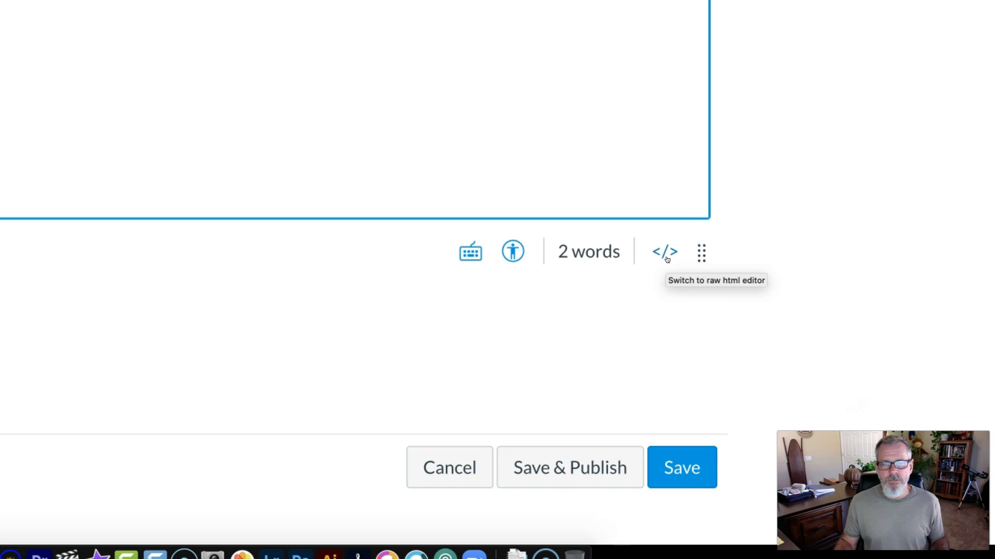
In the raw HTML editor, replace the empty paragraph with the Drive iframe code and save.
click(666, 257)
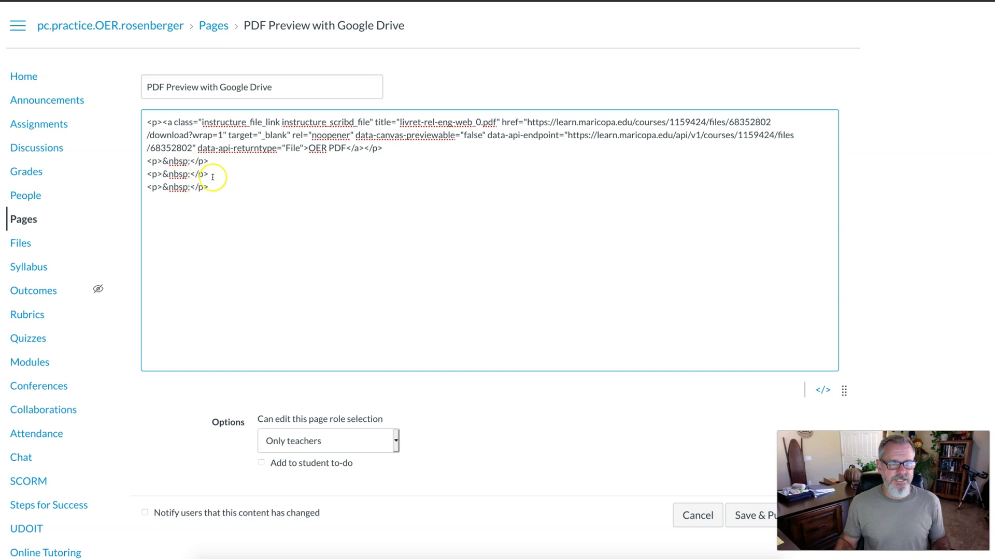
drag(212, 177, 146, 177)
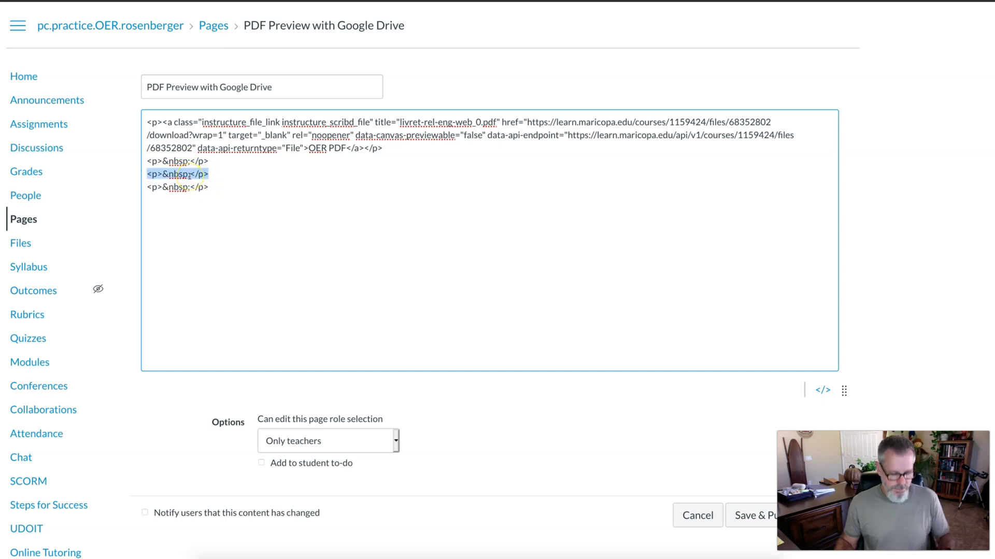
key(ctrl+v)
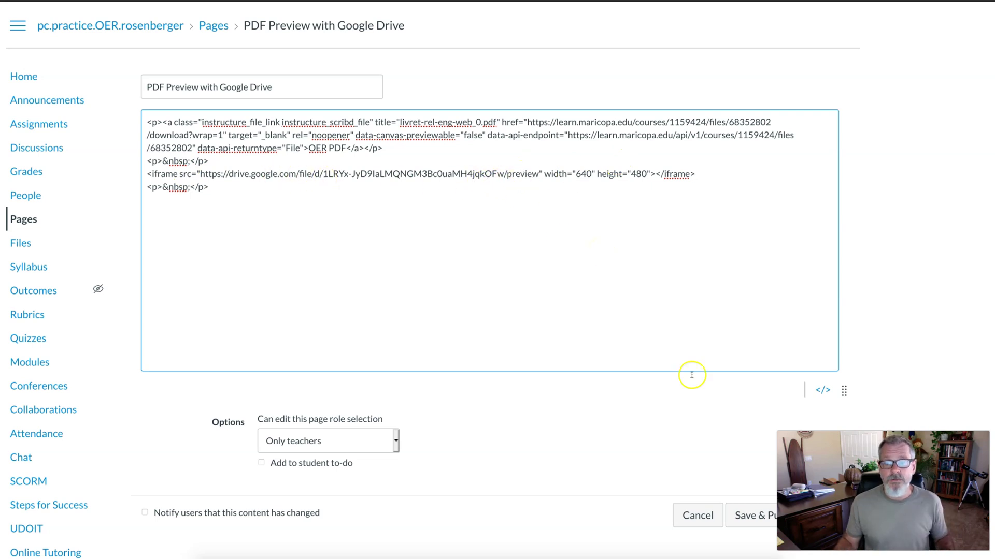
click(751, 516)
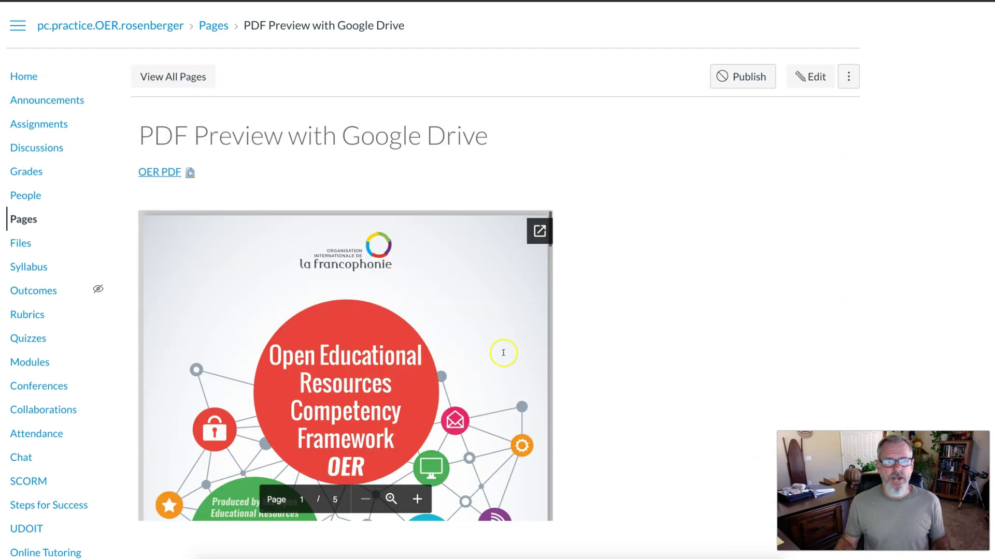
scroll(625, 339, down, 2)
scroll(385, 334, down, 10)
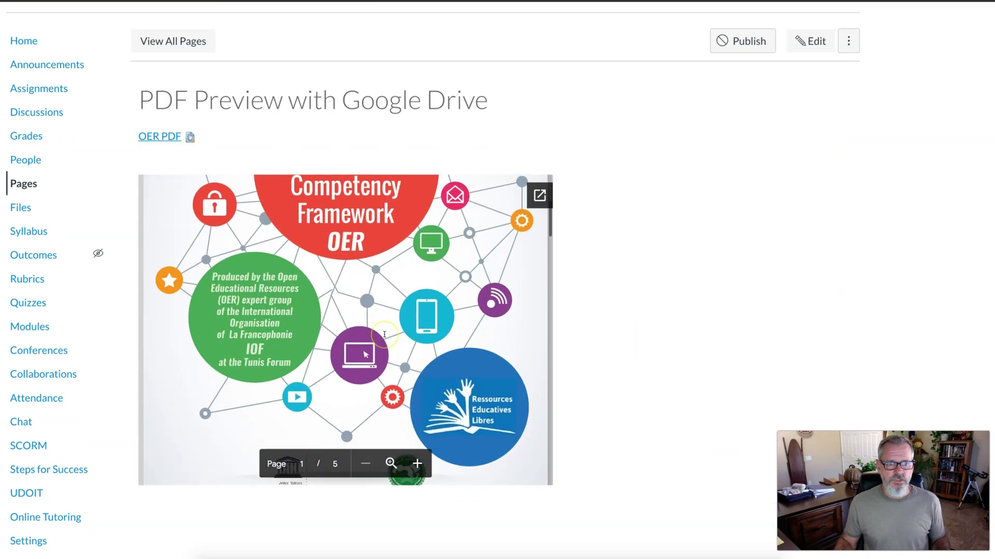
scroll(384, 335, down, 5)
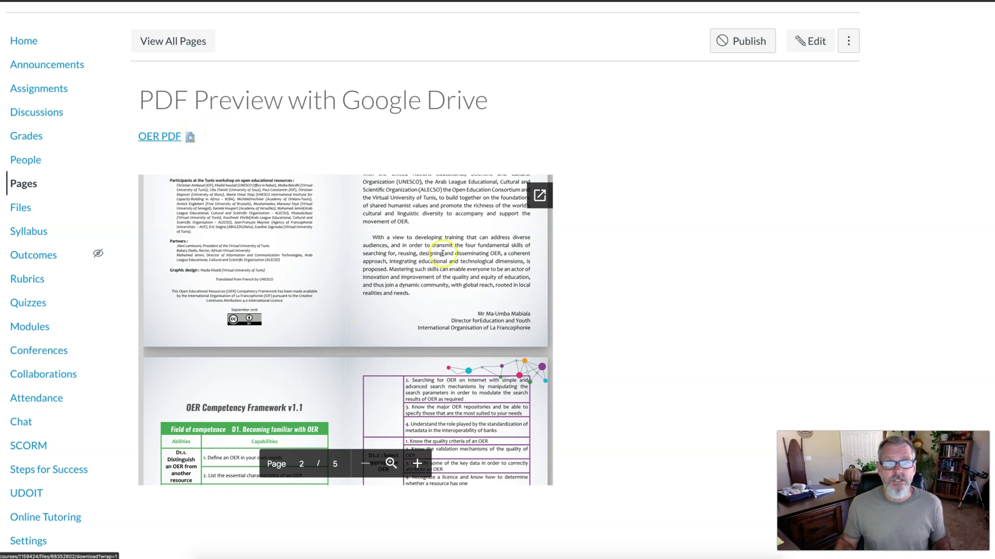
scroll(443, 251, down, 7)
scroll(443, 251, down, 4)
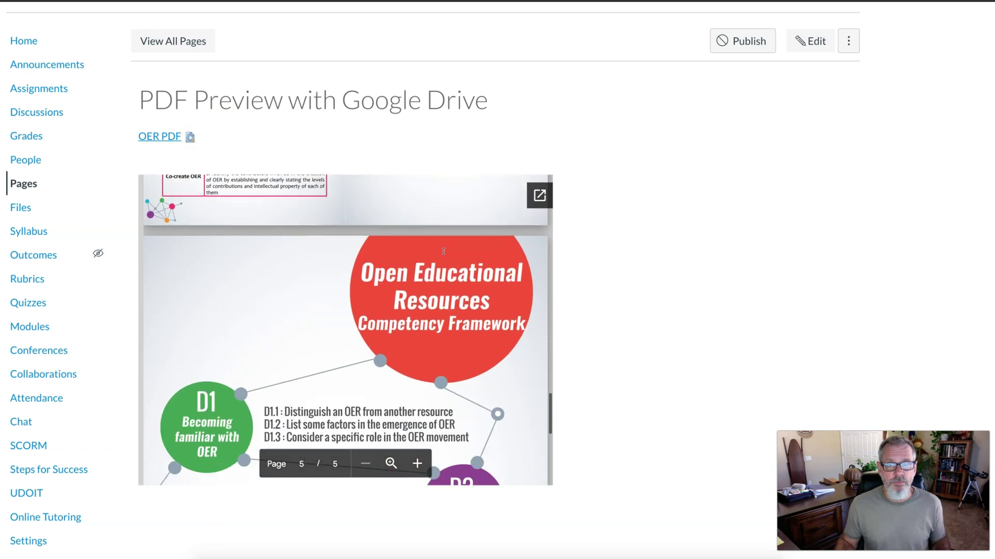
scroll(466, 280, up, 8)
scroll(485, 301, up, 2)
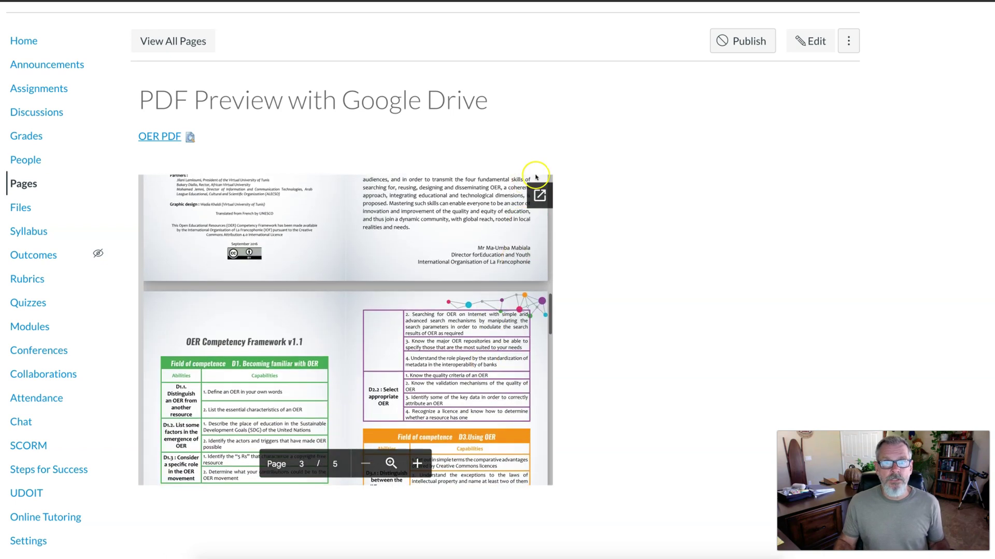